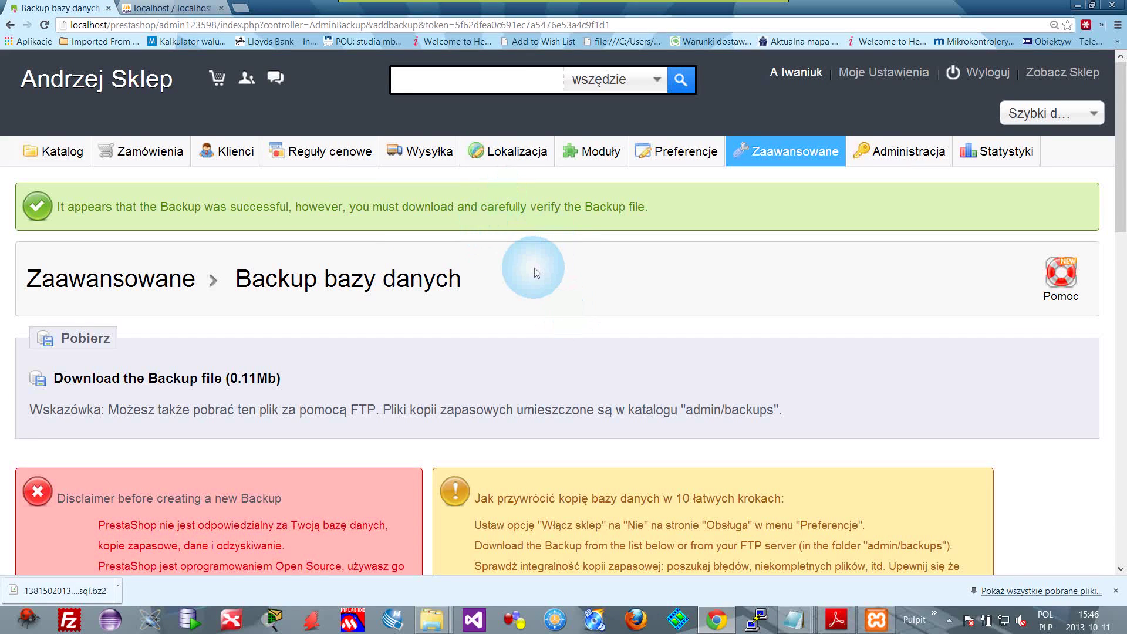
pyautogui.scroll(-1, 535, 273)
pyautogui.scroll(-2, 528, 270)
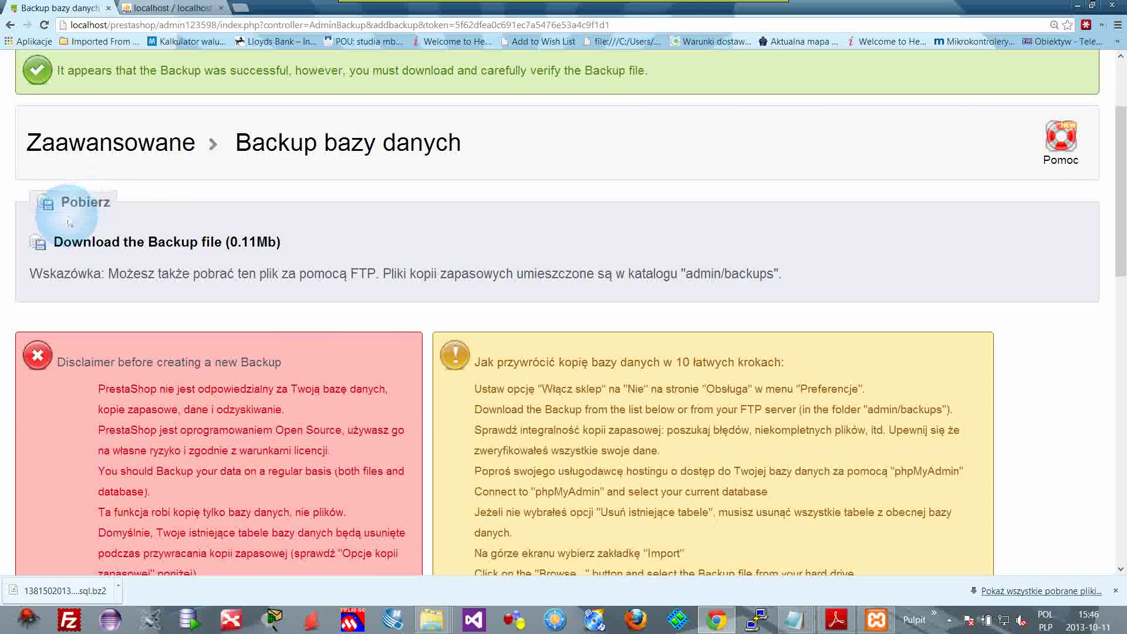
pyautogui.scroll(-1, 235, 240)
pyautogui.click(380, 235)
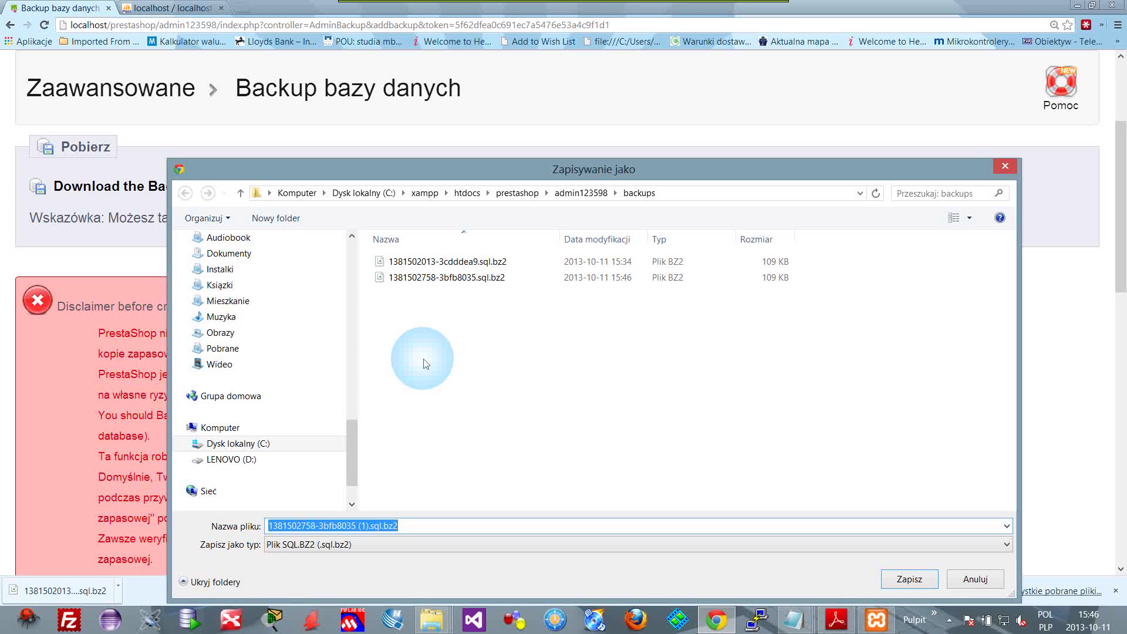
pyautogui.click(1004, 166)
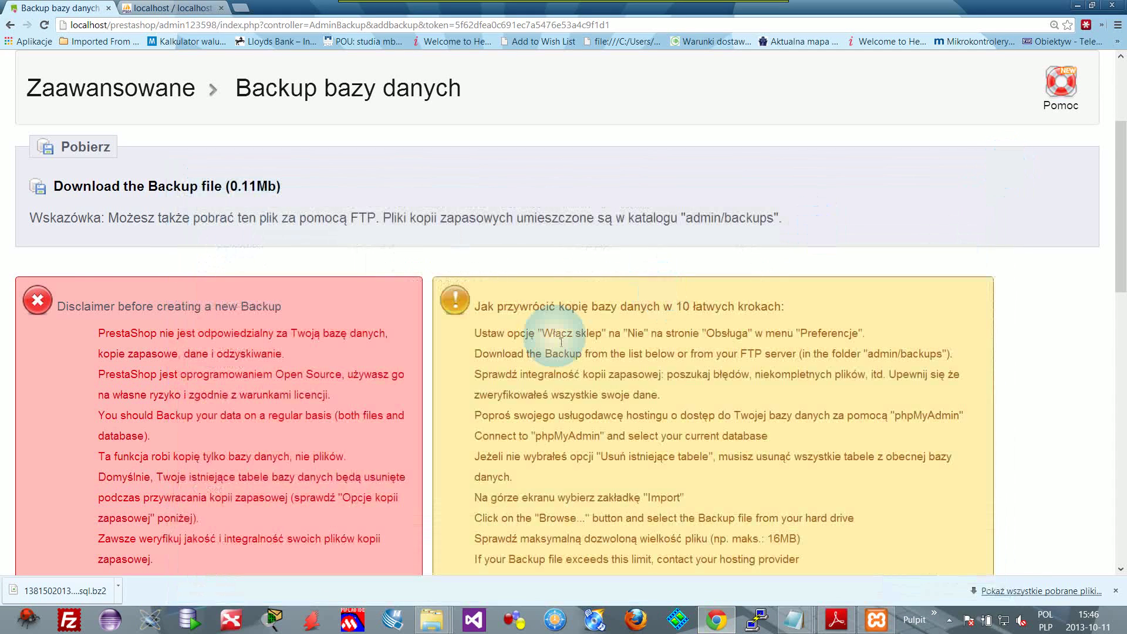
# Step: Read the backup restore instructions, and look over the shop's orders list in Zamówienia
pyautogui.scroll(-2, 694, 209)
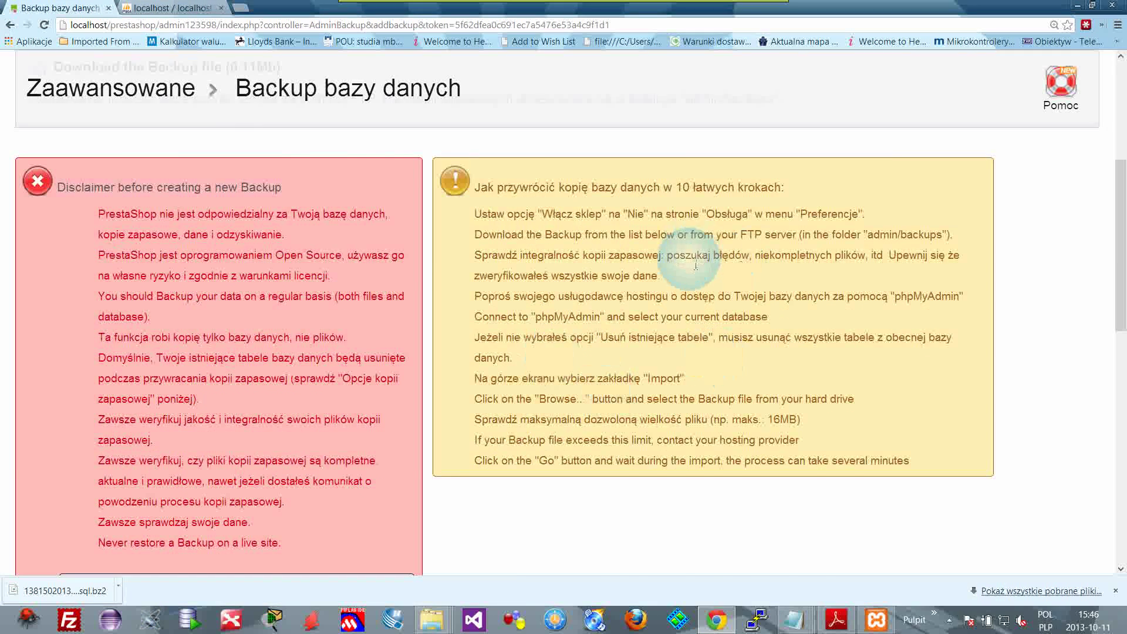
pyautogui.scroll(5, 690, 258)
pyautogui.moveTo(170, 155)
pyautogui.click(135, 176)
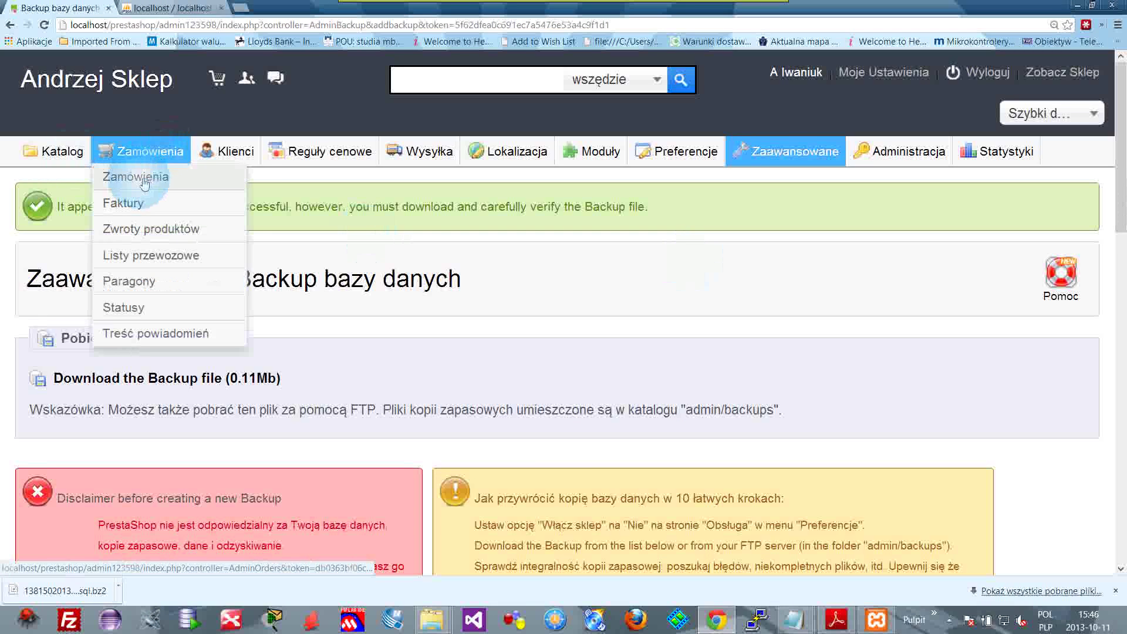
pyautogui.scroll(-2, 481, 219)
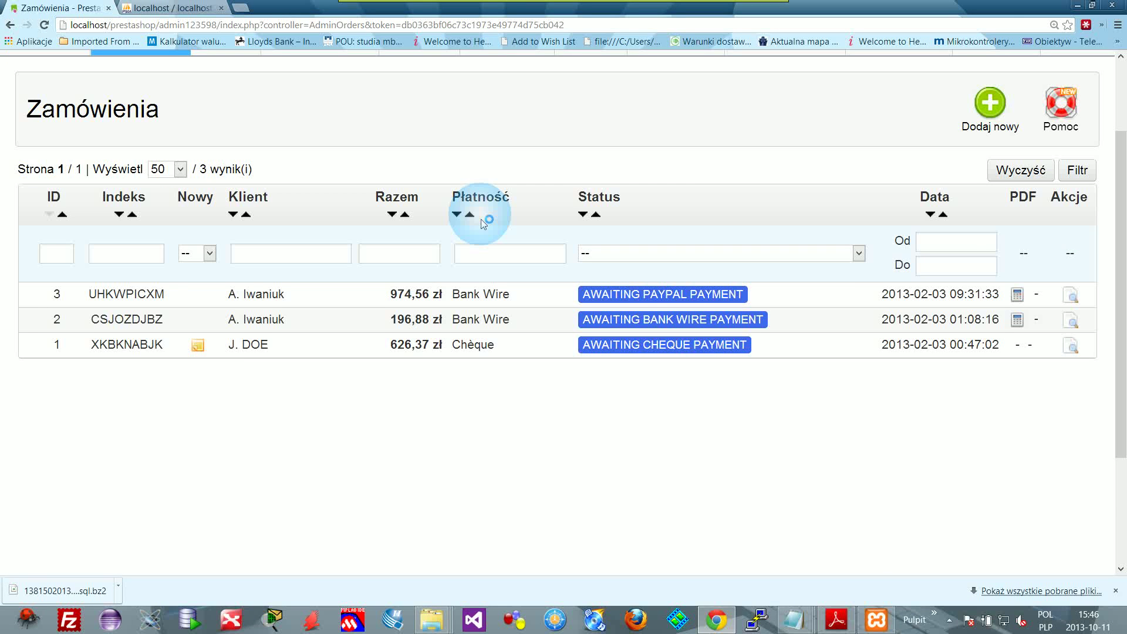
pyautogui.scroll(-2, 481, 219)
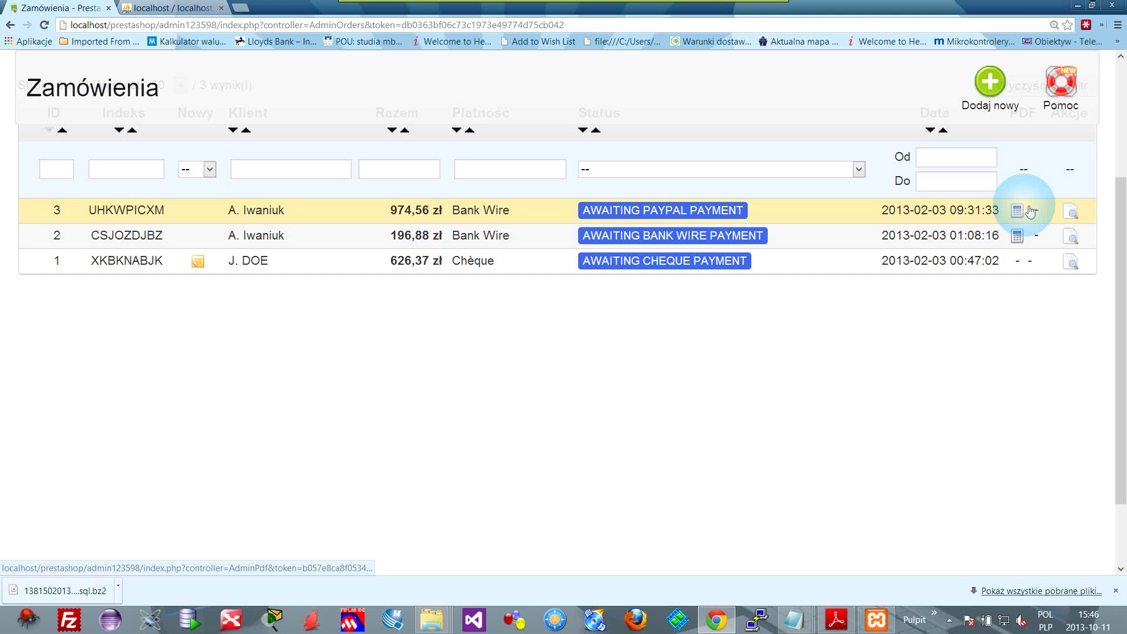
pyautogui.scroll(2, 117, 238)
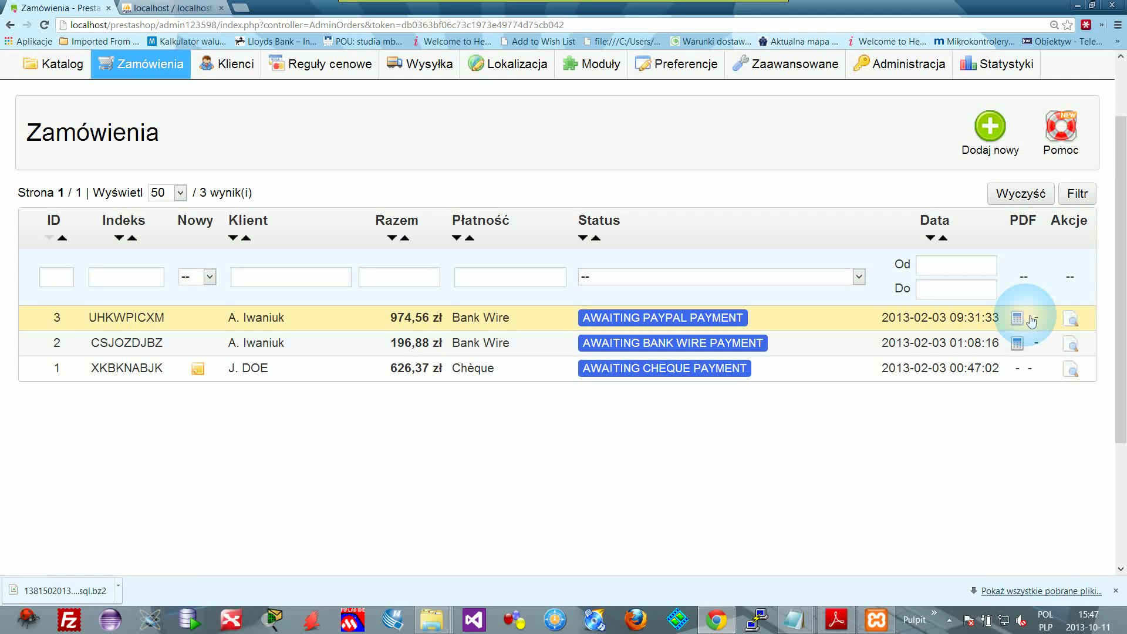
# Step: Delete the iPod shuffle product from the Katalog product list and check the remaining products
pyautogui.moveTo(53, 64)
pyautogui.click(62, 88)
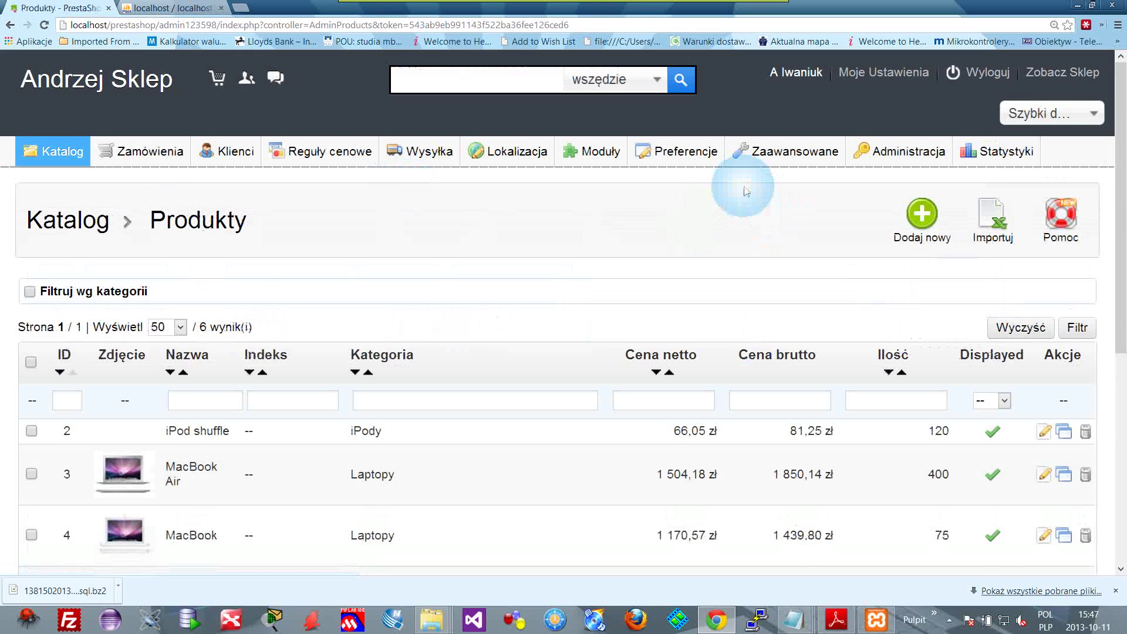
pyautogui.scroll(-3, 737, 189)
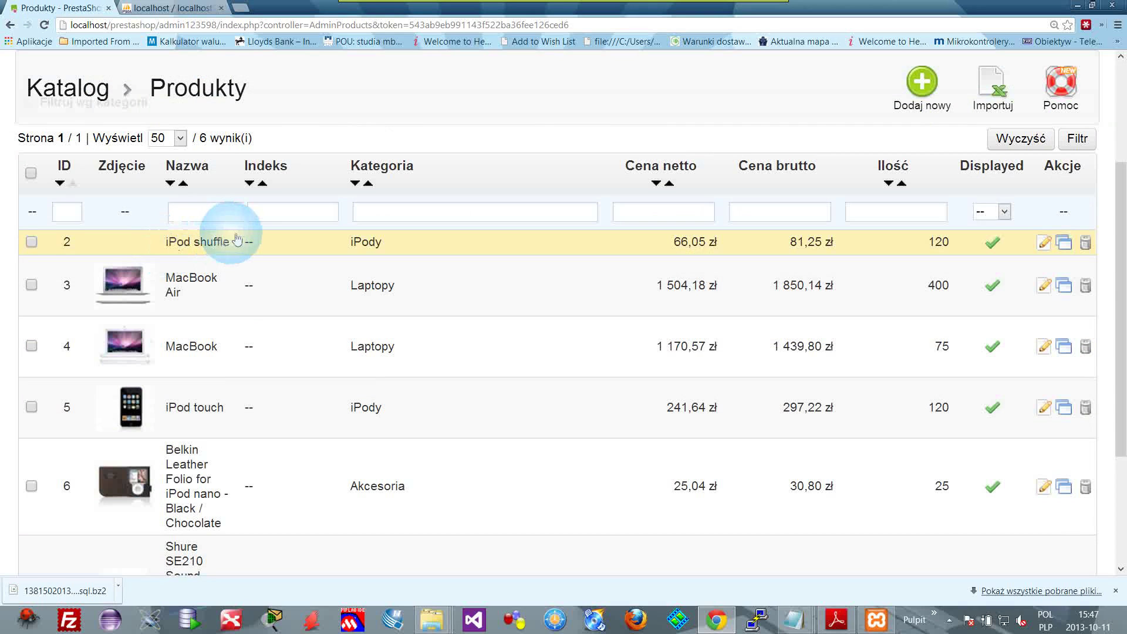
pyautogui.click(1085, 243)
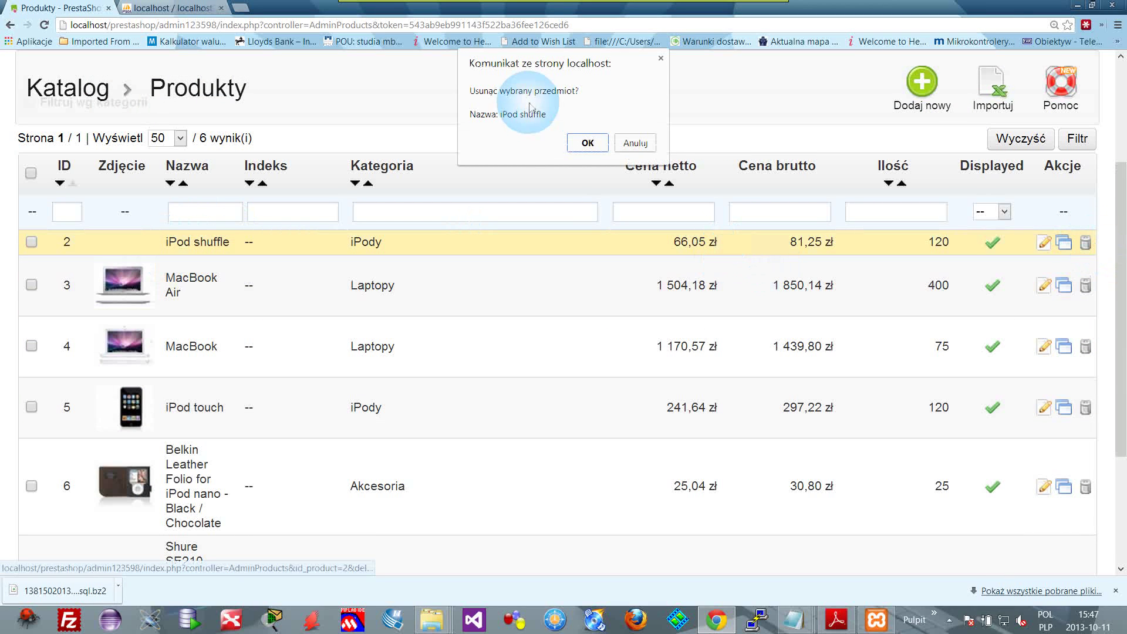
pyautogui.click(587, 142)
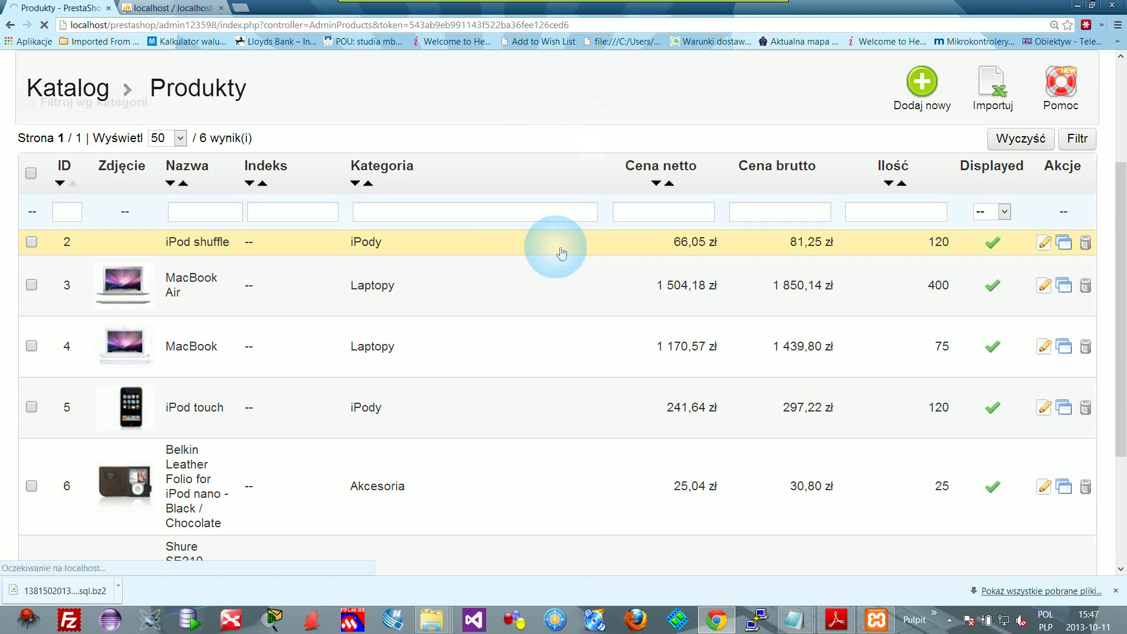
pyautogui.scroll(-5, 420, 305)
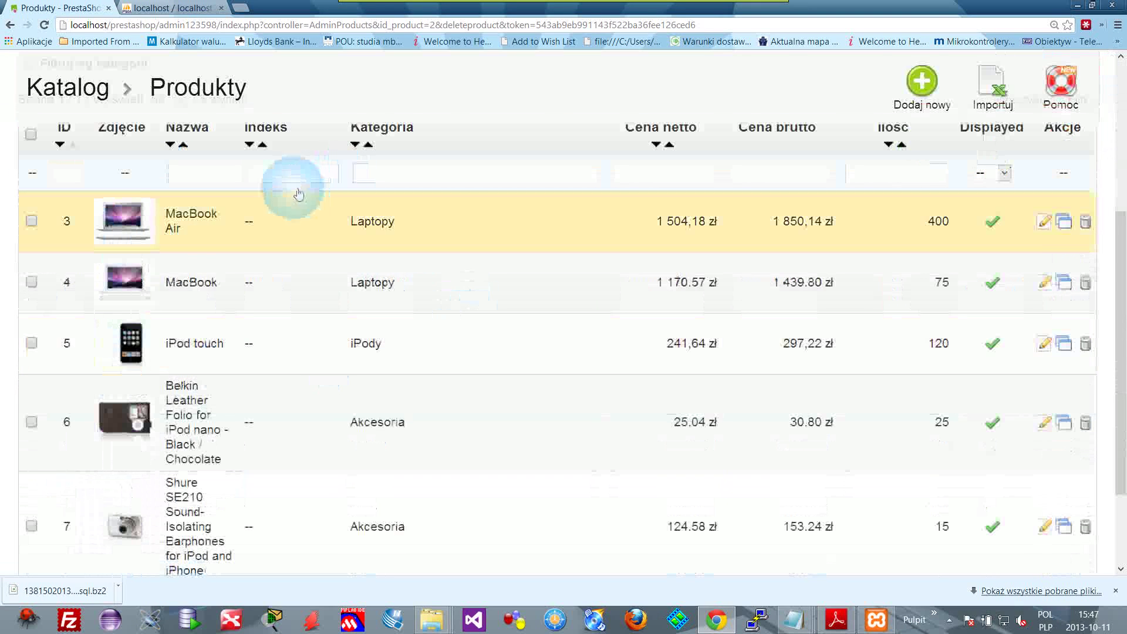
# Step: Switch to phpMyAdmin and open the import page for the prestashop database
pyautogui.click(170, 7)
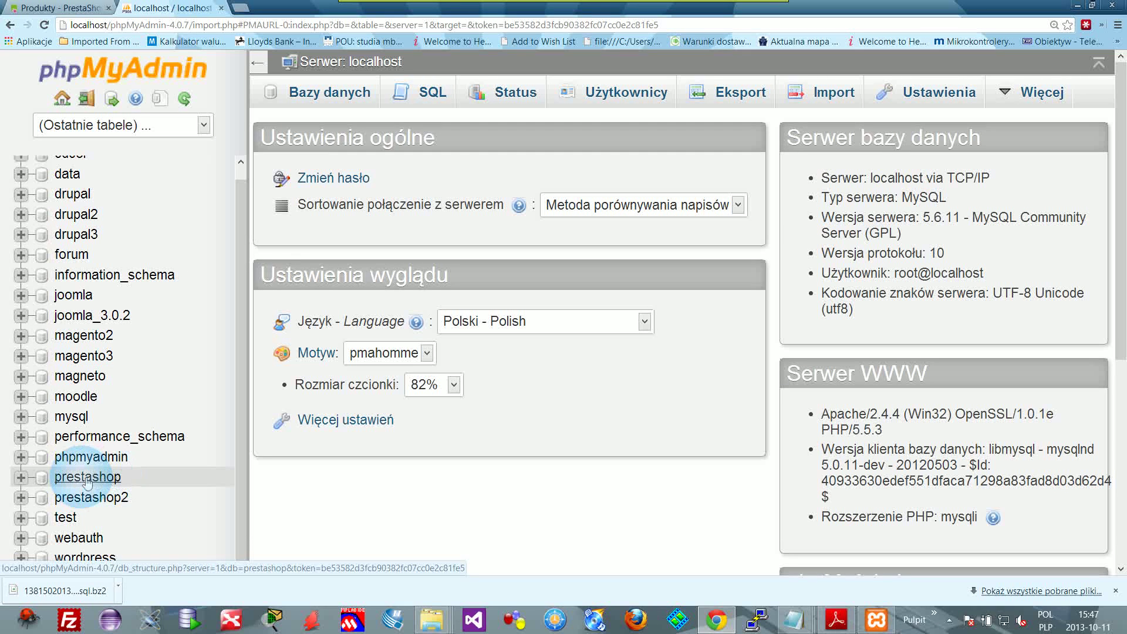
pyautogui.click(21, 477)
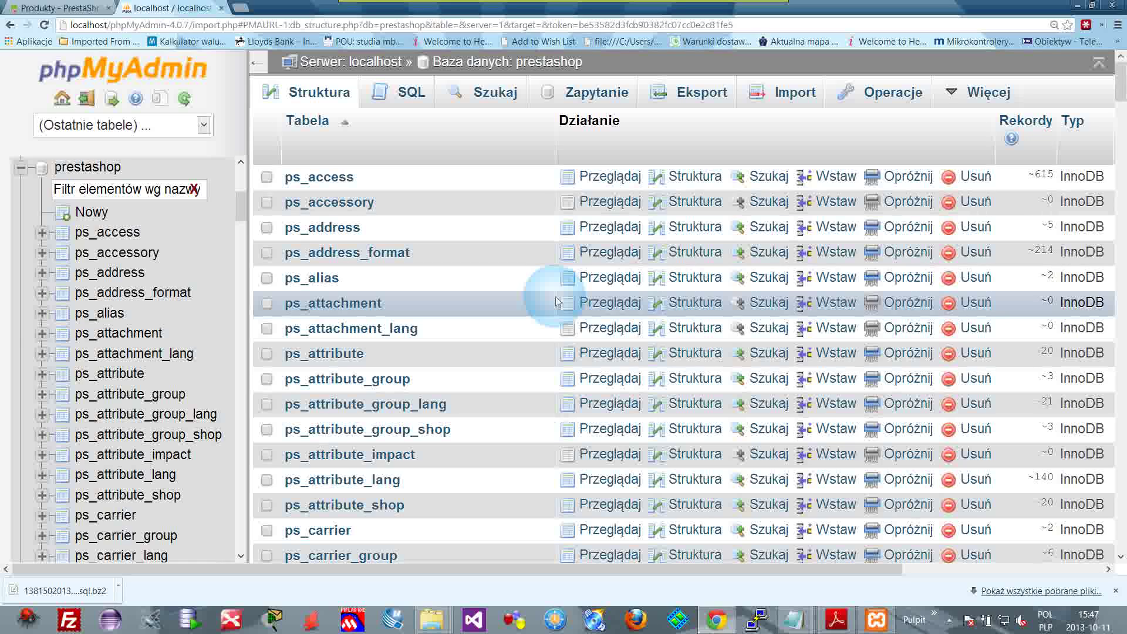
pyautogui.click(787, 95)
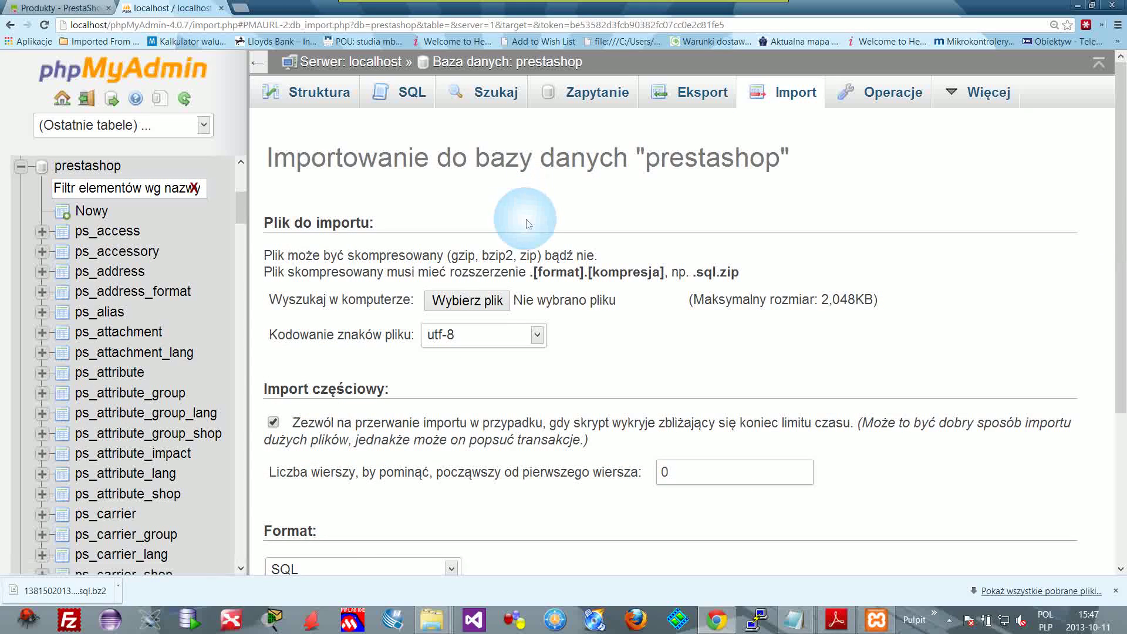
pyautogui.click(451, 301)
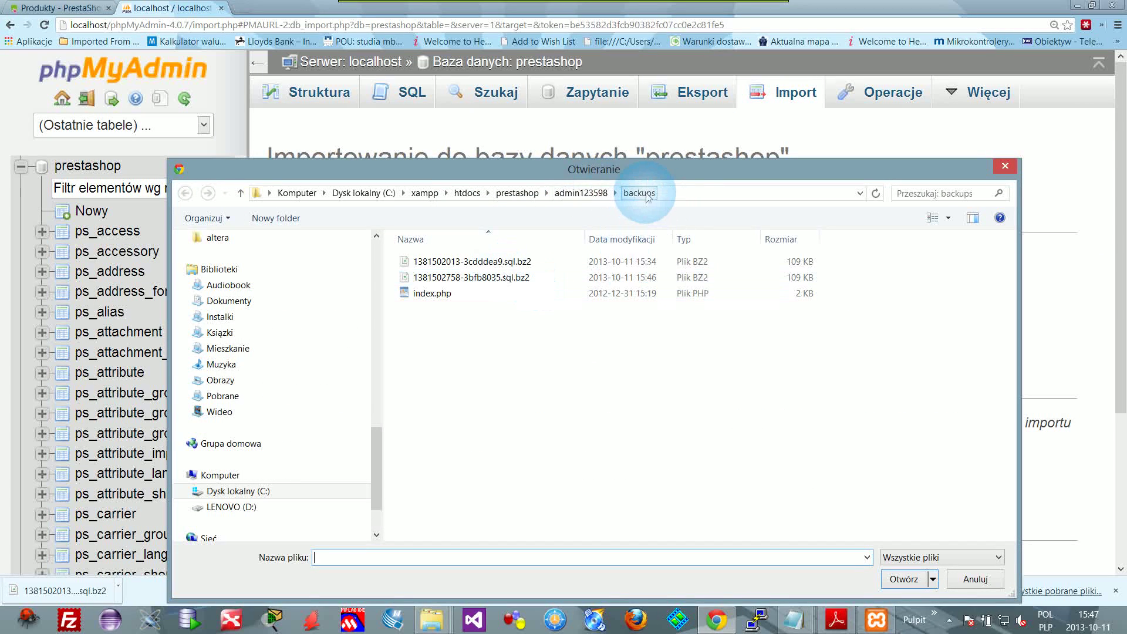
pyautogui.click(491, 264)
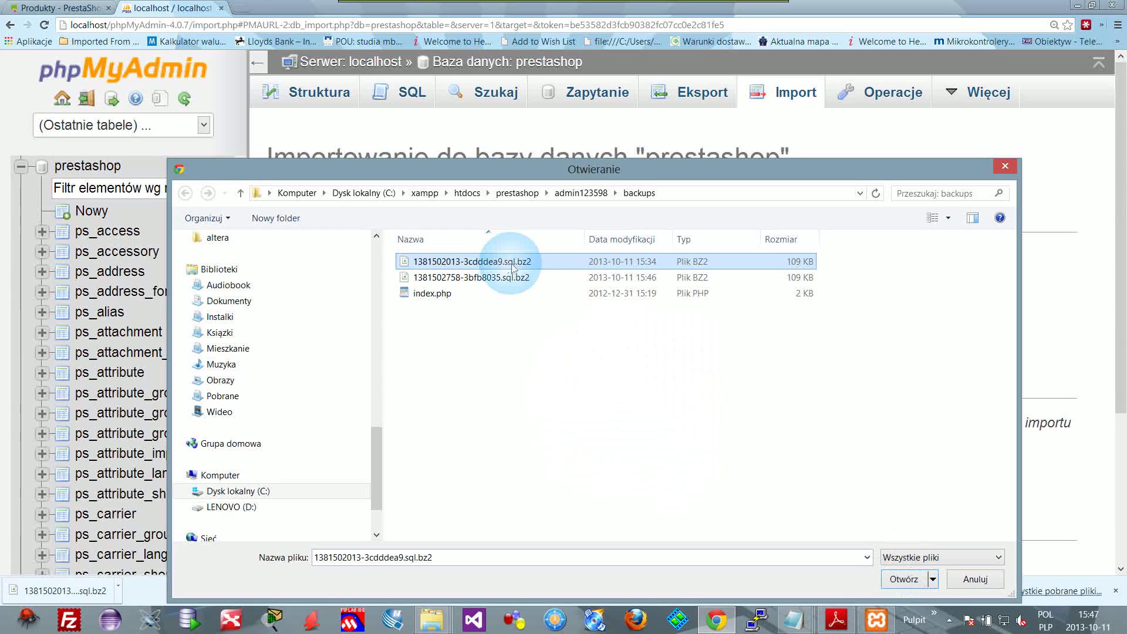
pyautogui.click(904, 580)
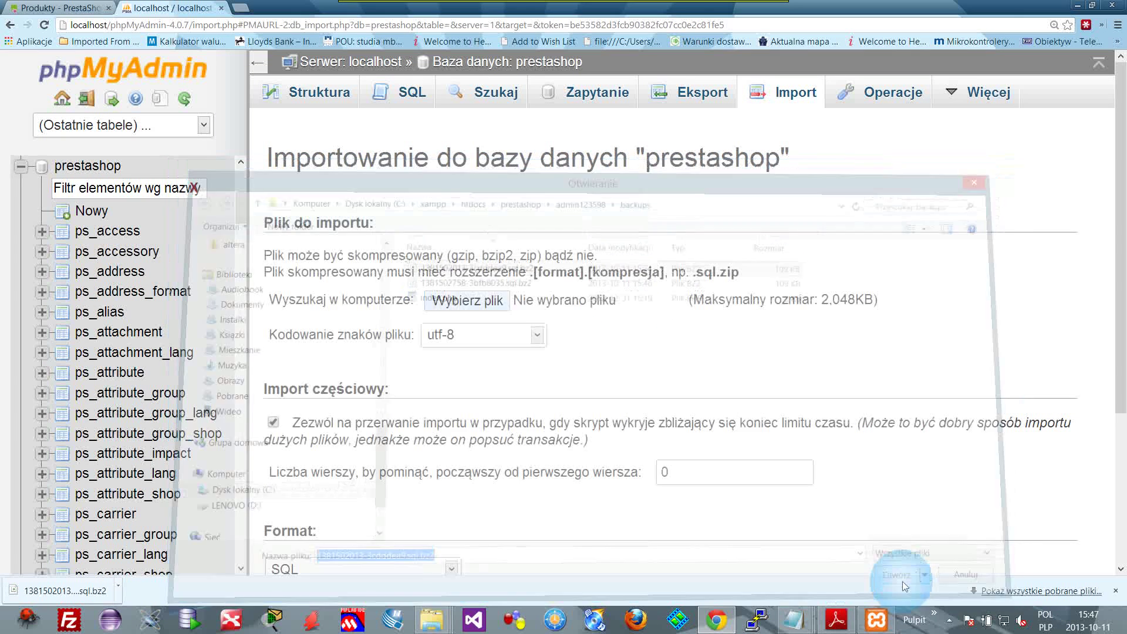
pyautogui.scroll(-5, 613, 281)
pyautogui.click(316, 530)
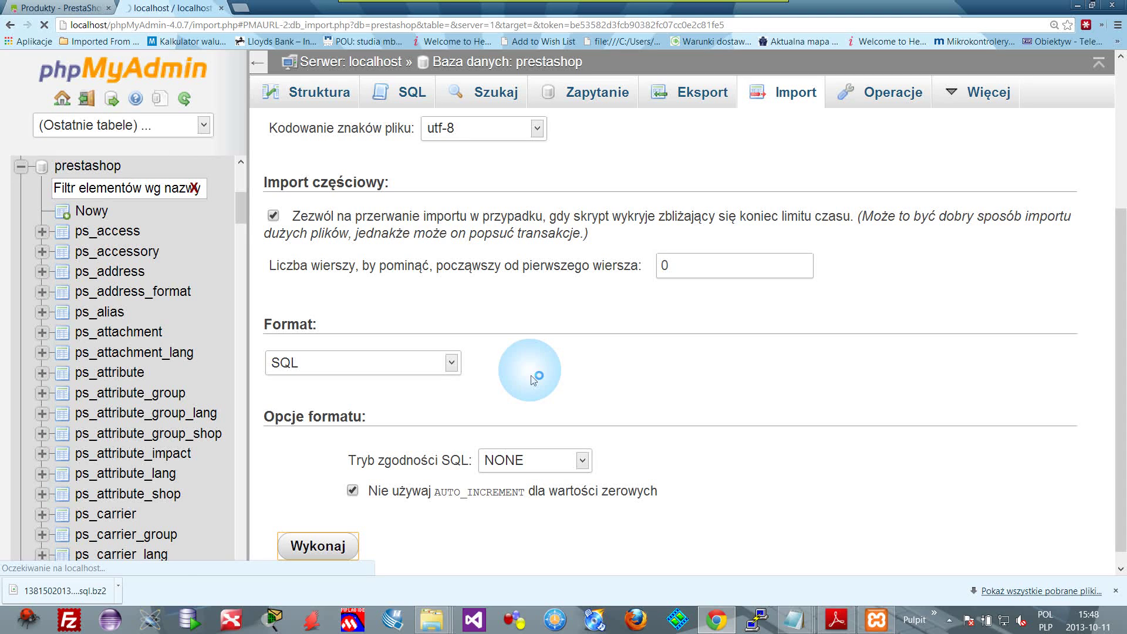
# Step: Switch back to the PrestaShop back office and open the Obsługa maintenance preferences
pyautogui.click(53, 8)
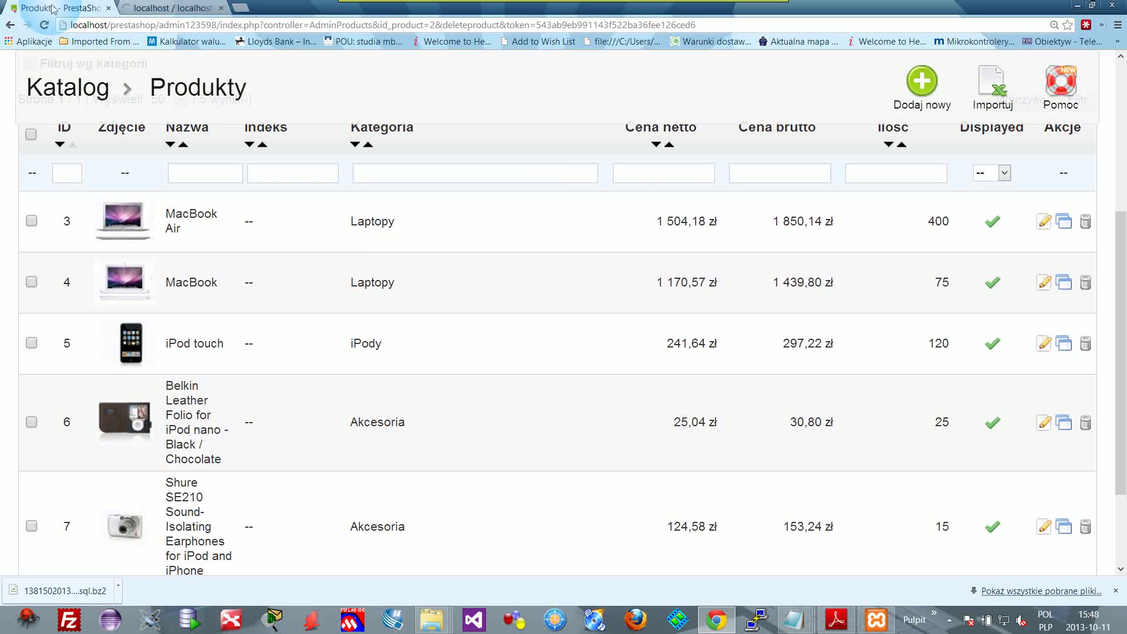
pyautogui.click(755, 239)
pyautogui.click(667, 124)
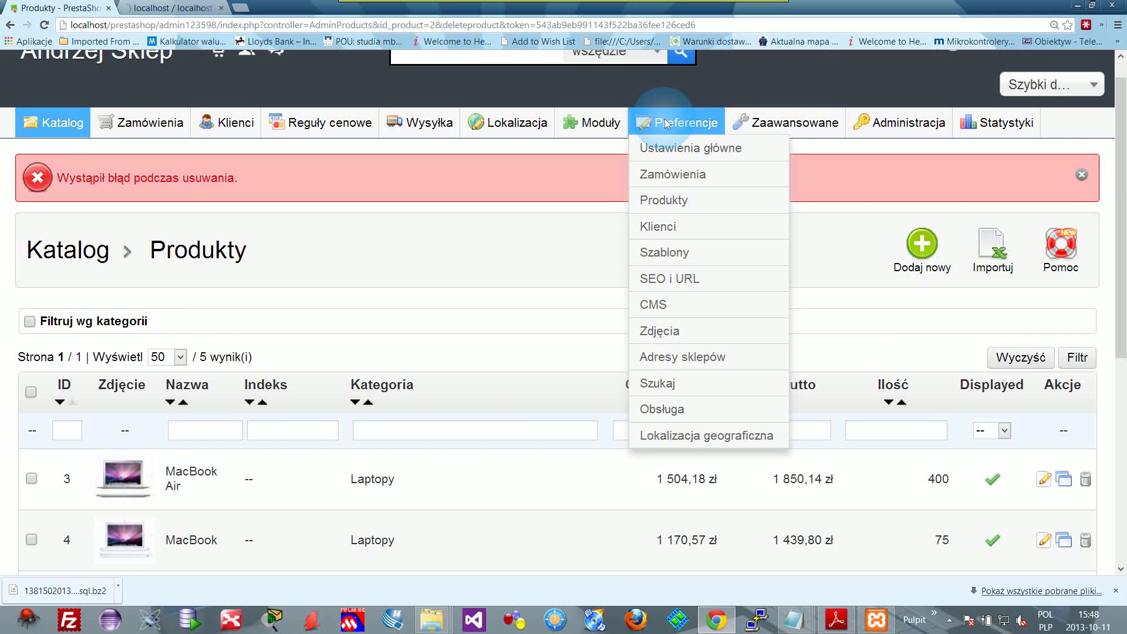
pyautogui.click(686, 317)
pyautogui.click(672, 411)
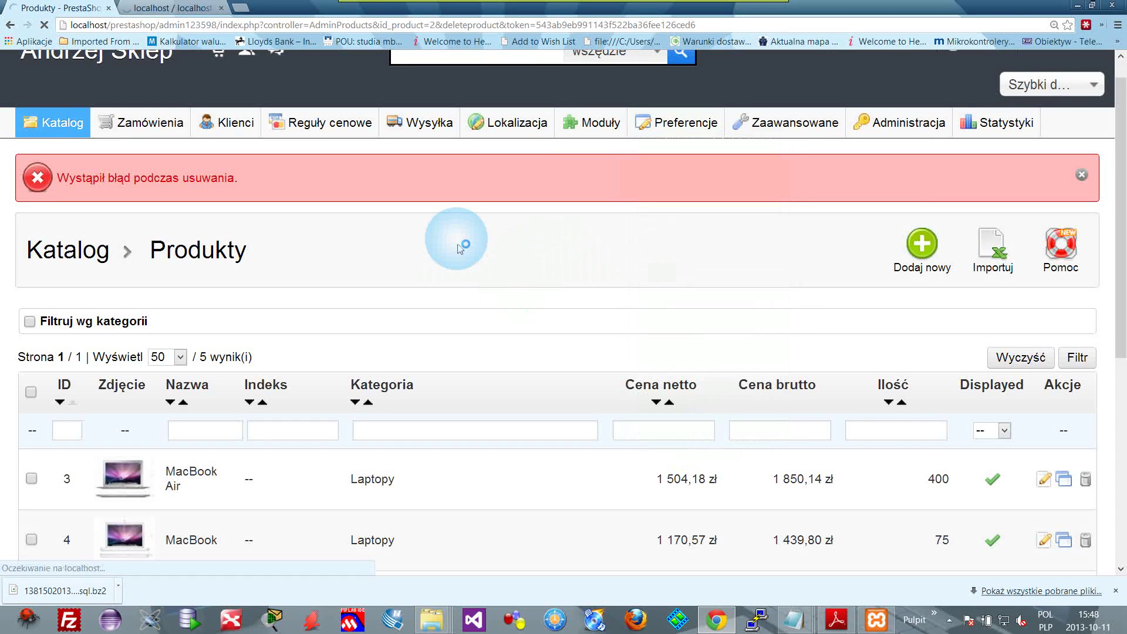
pyautogui.click(176, 8)
pyautogui.hotkey('ctrl', 'Tab')
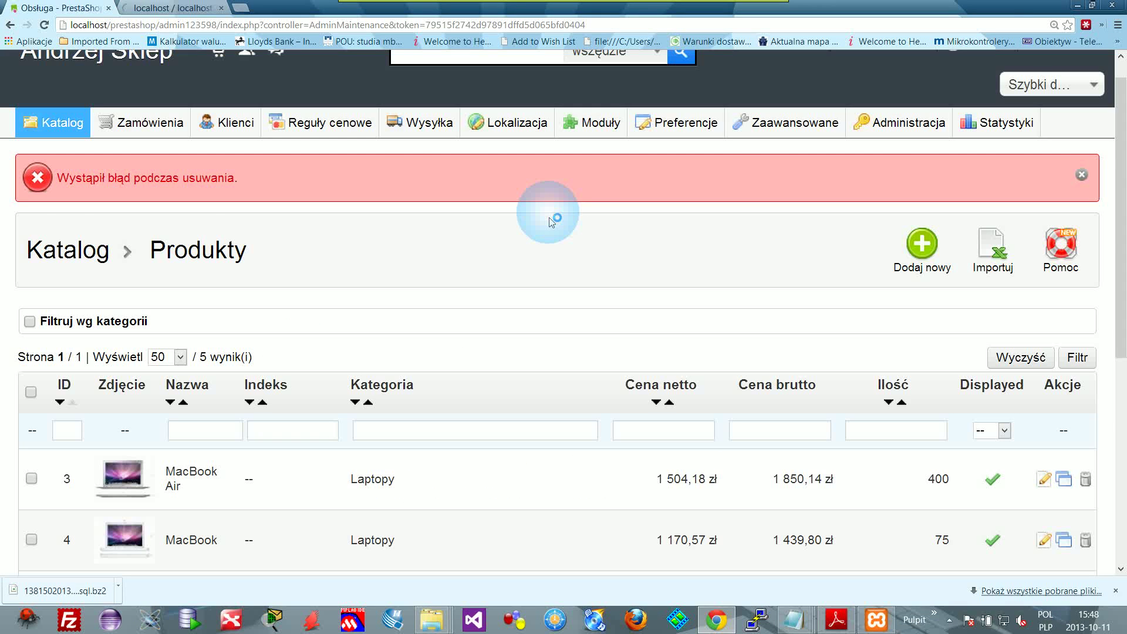
pyautogui.scroll(-1, 549, 216)
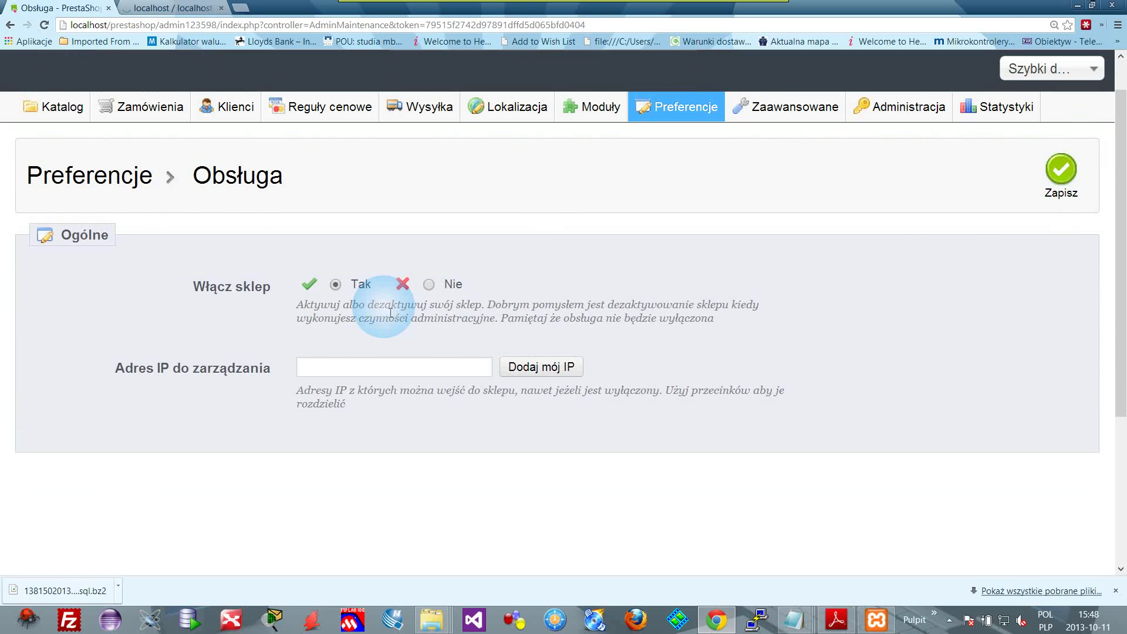
# Step: Set Włącz sklep to Nie in the maintenance preferences and save, checking on the running database import
pyautogui.click(429, 282)
pyautogui.scroll(-2, 639, 262)
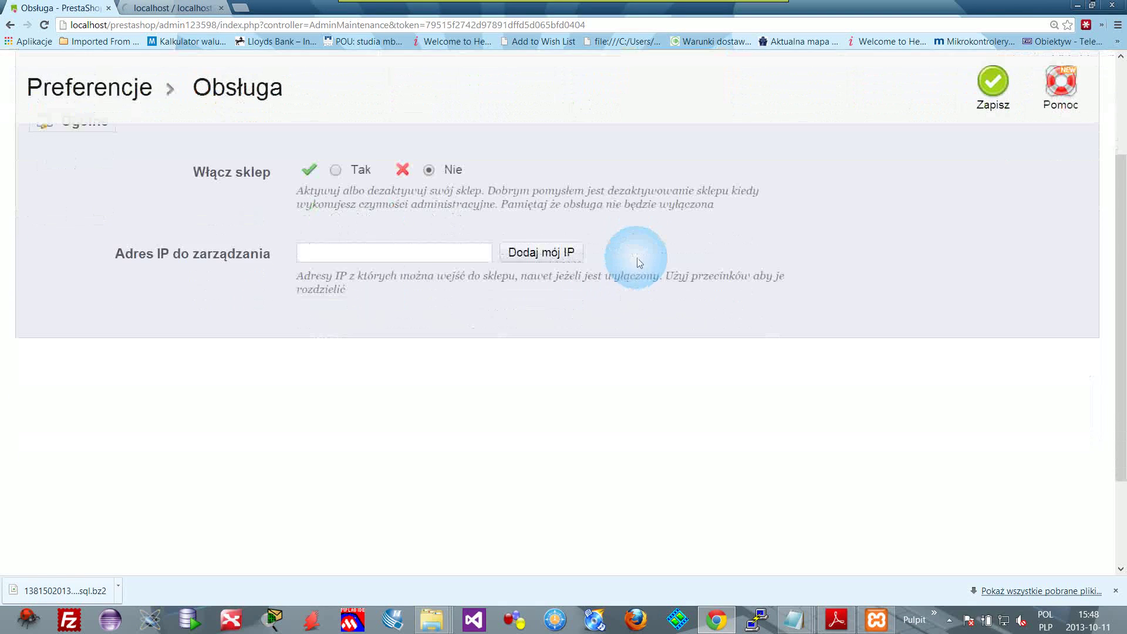
pyautogui.scroll(2, 639, 262)
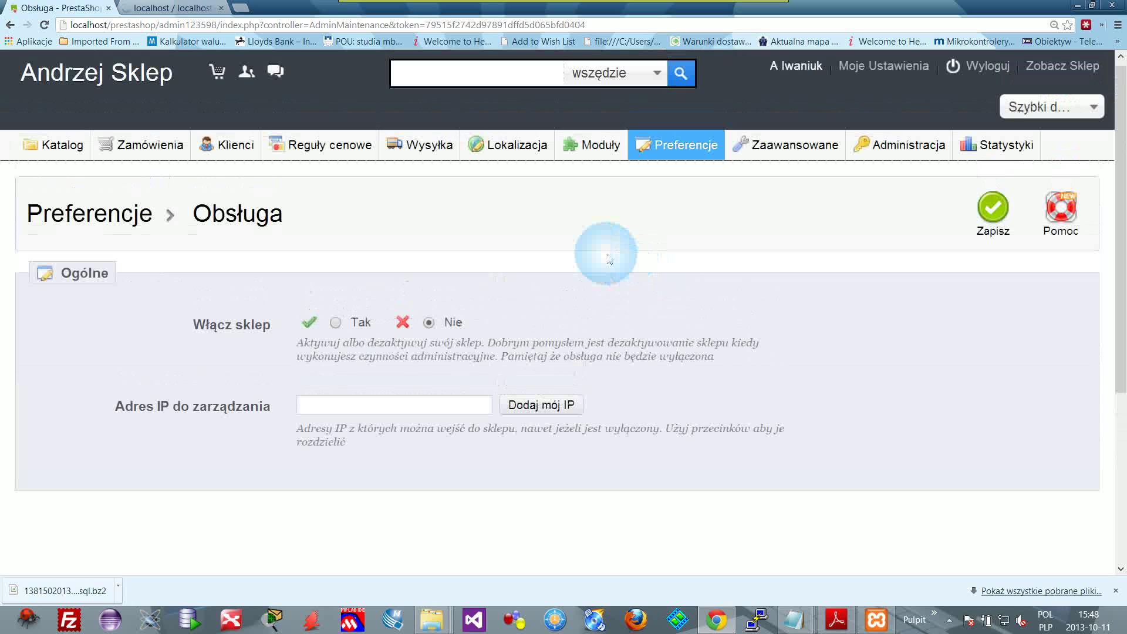
pyautogui.click(126, 7)
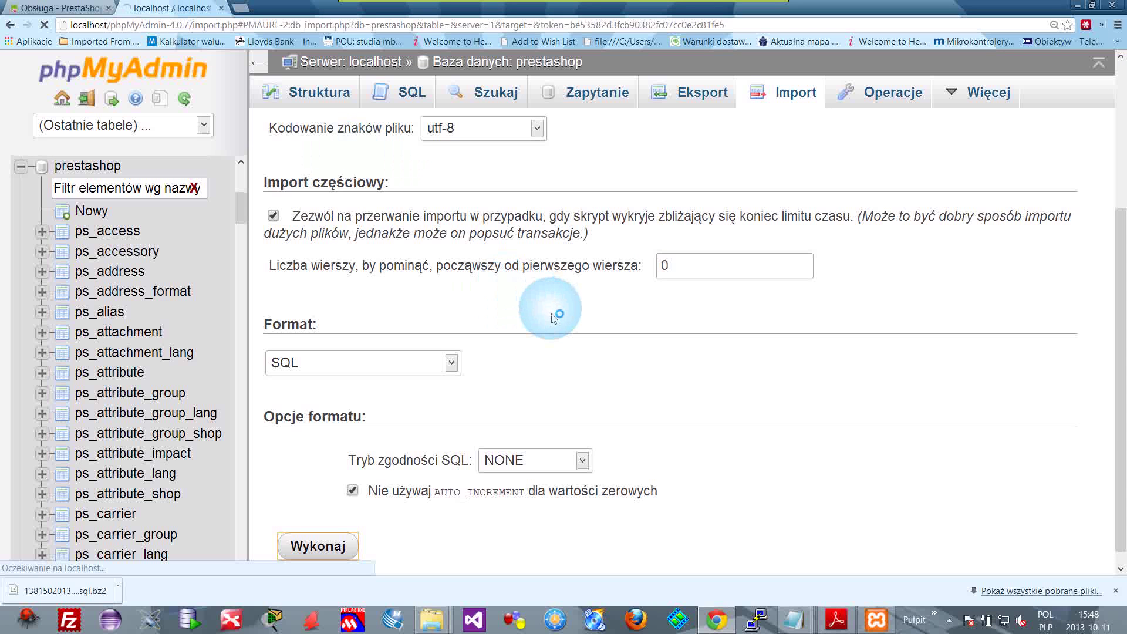
pyautogui.hotkey('ctrl', 'pageup')
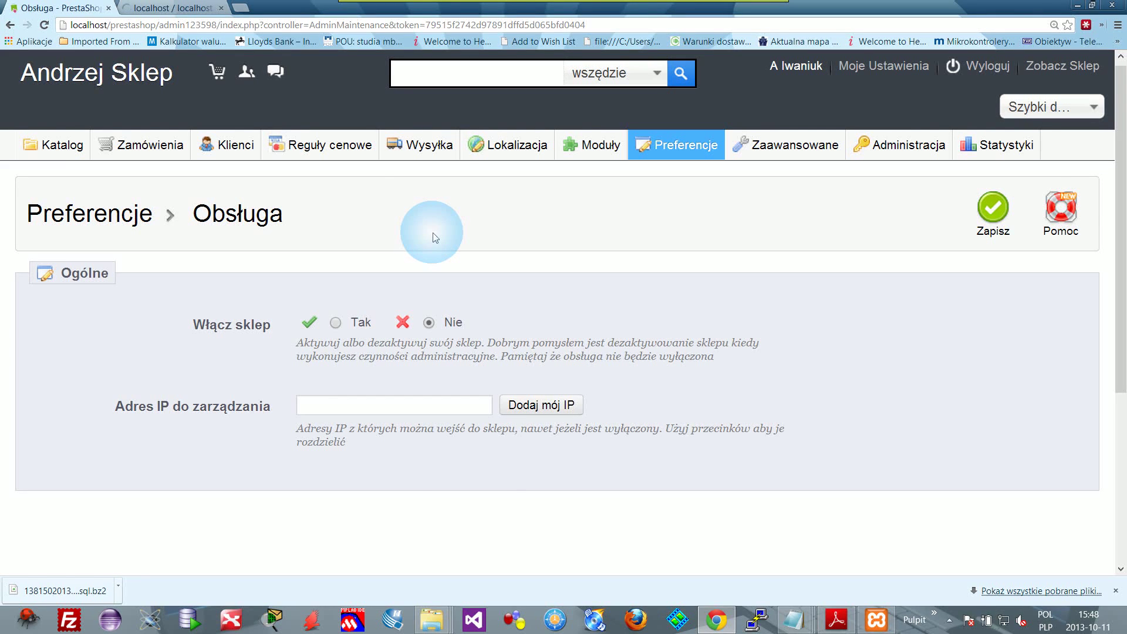
pyautogui.hotkey('ctrl', 'Tab')
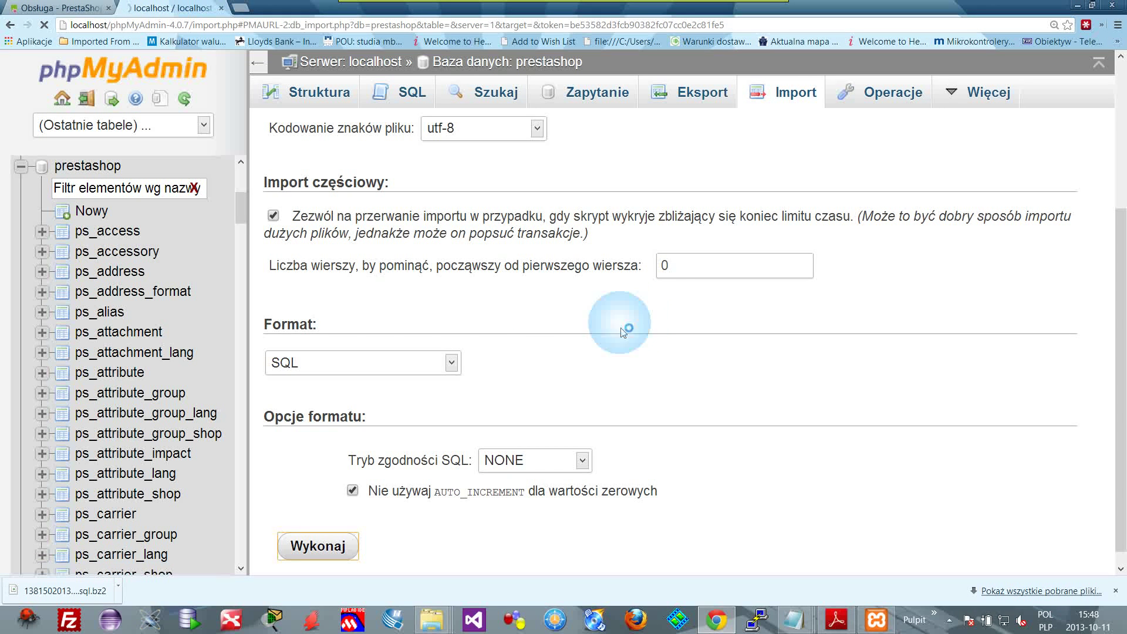
pyautogui.hotkey('ctrl', 'Tab')
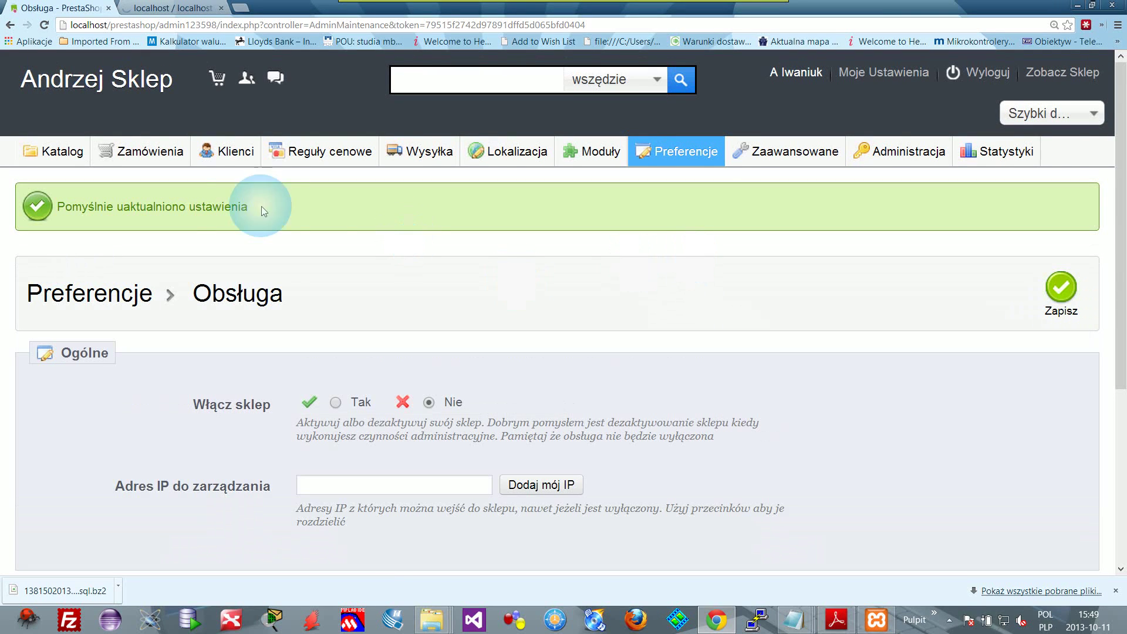
pyautogui.scroll(-3, 353, 287)
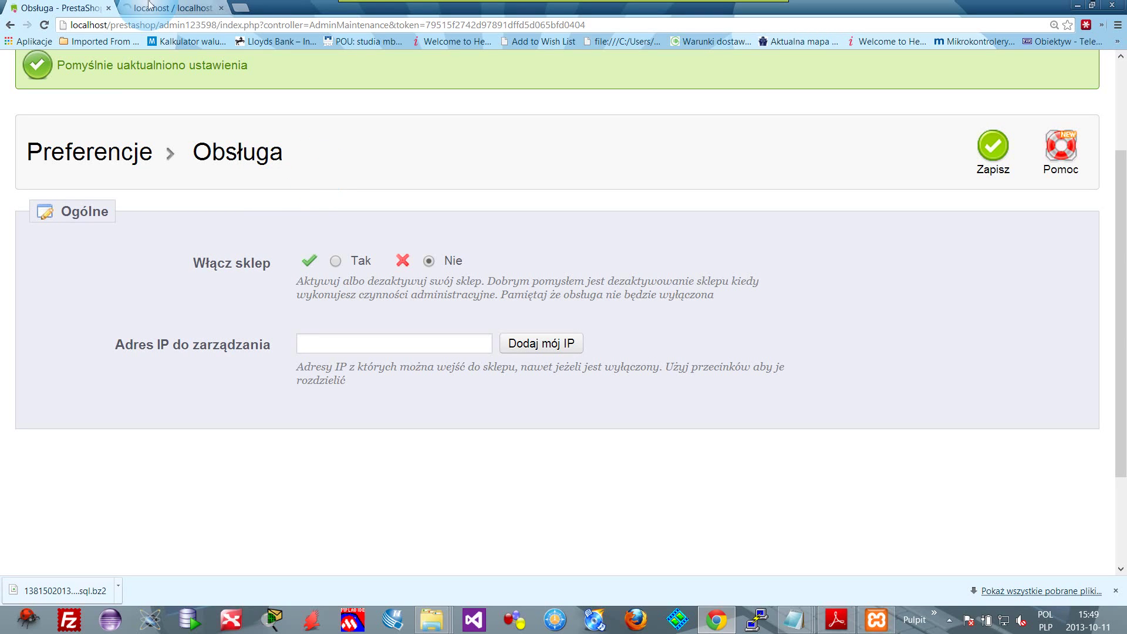
# Step: Check the prestashop database import in phpMyAdmin, and set Włącz sklep to Tak in the PrestaShop maintenance preferences and save
pyautogui.click(150, 7)
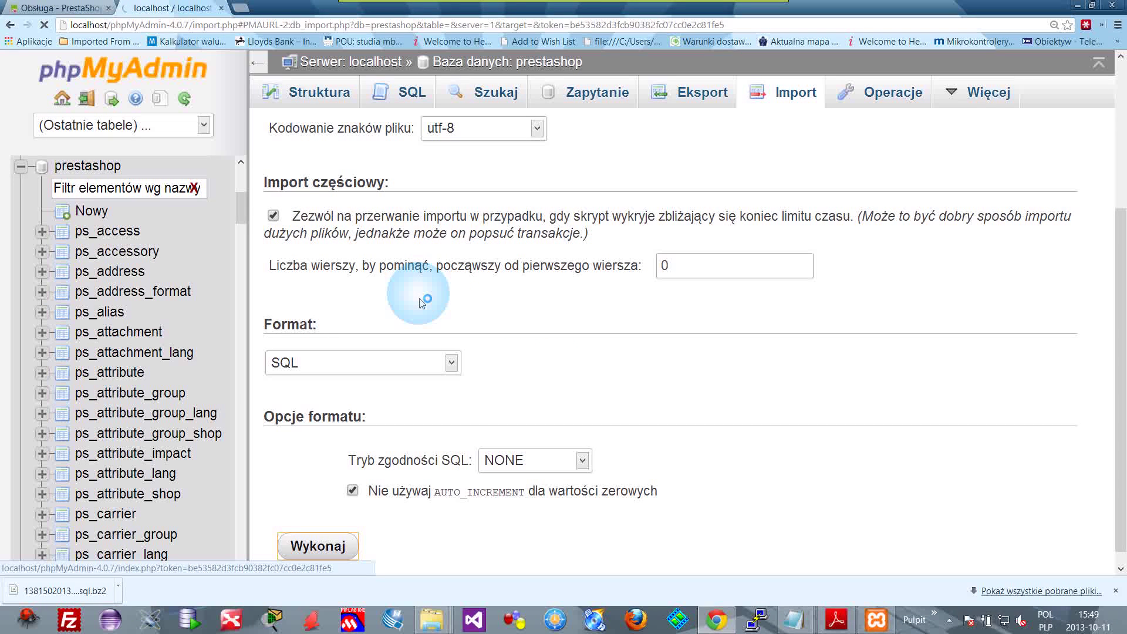
pyautogui.click(87, 166)
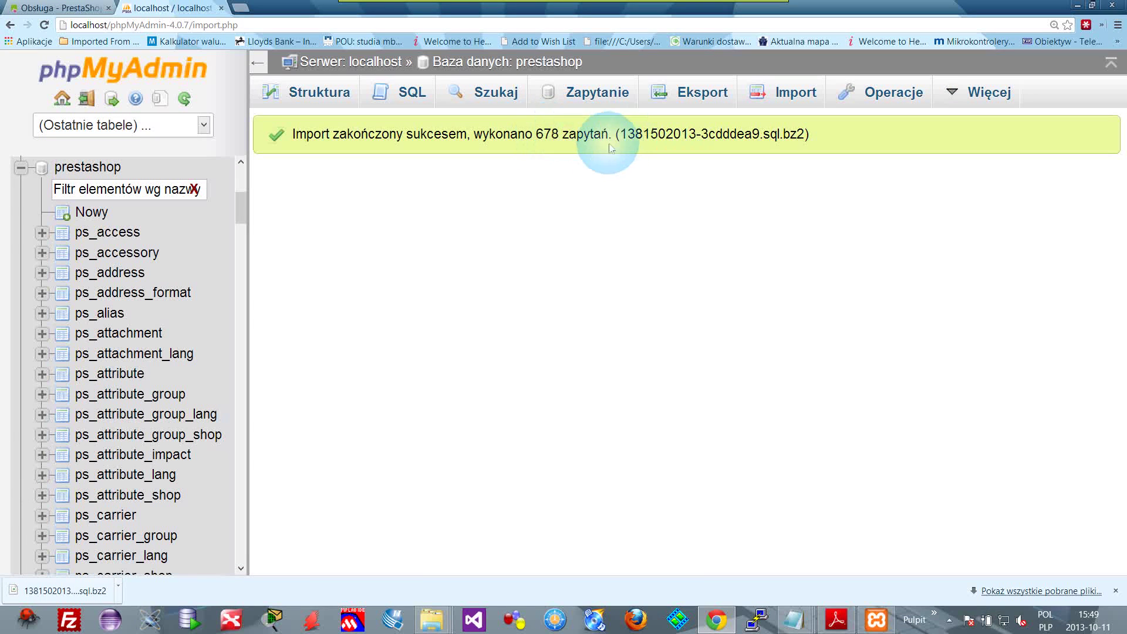
pyautogui.hotkey('ctrl', 'shift', 'Tab')
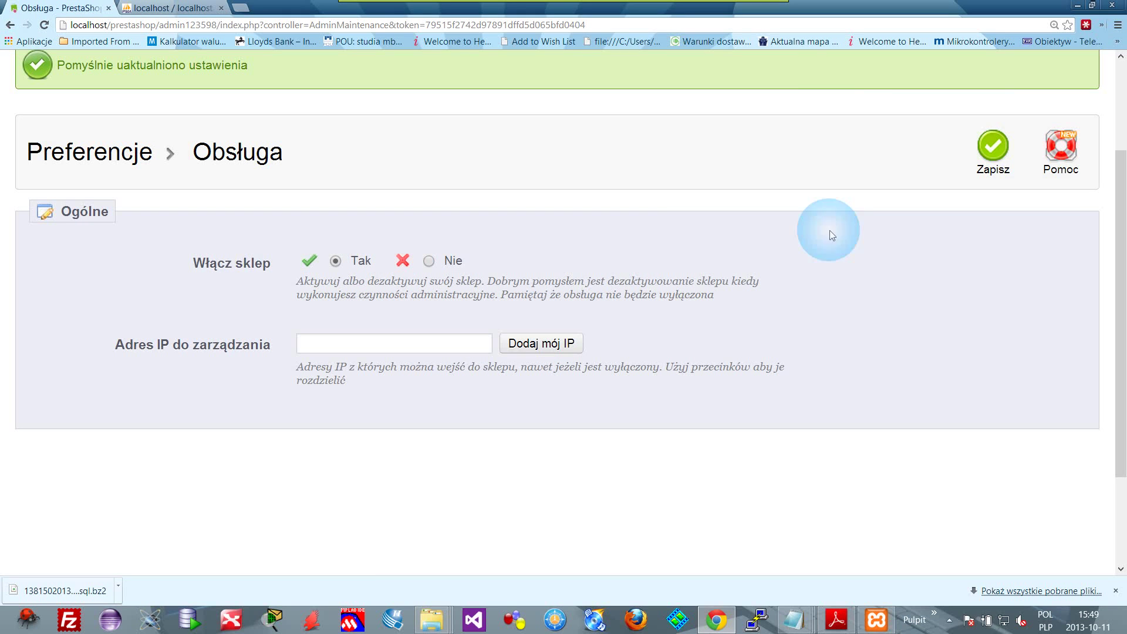
pyautogui.click(993, 147)
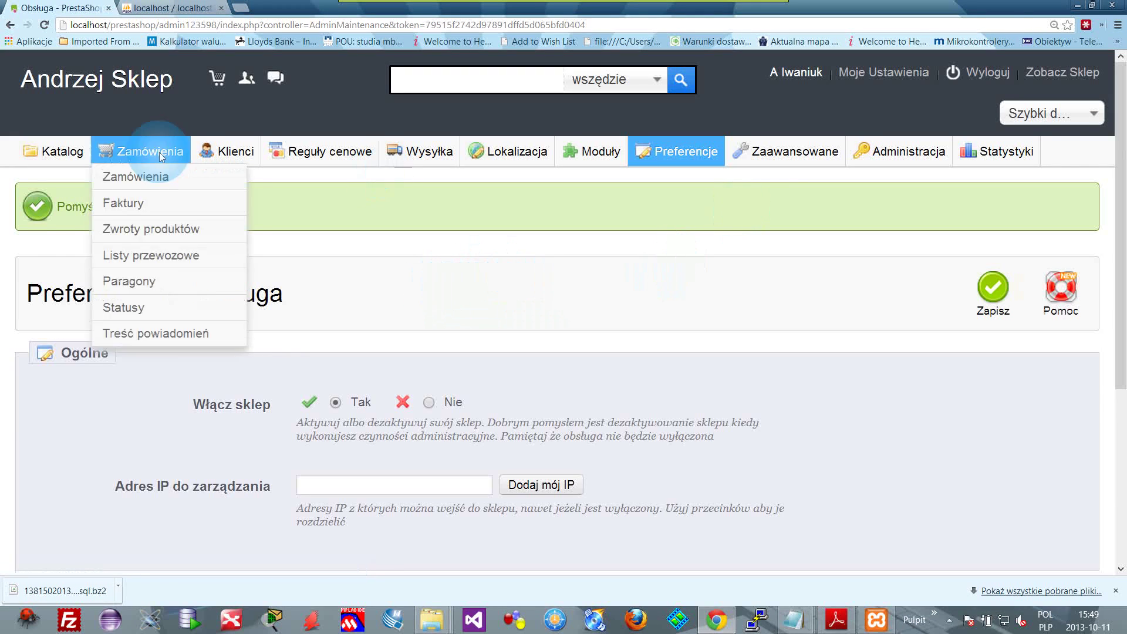
# Step: Open the Produkty list in the catalog and look through it for the deleted product
pyautogui.moveTo(59, 152)
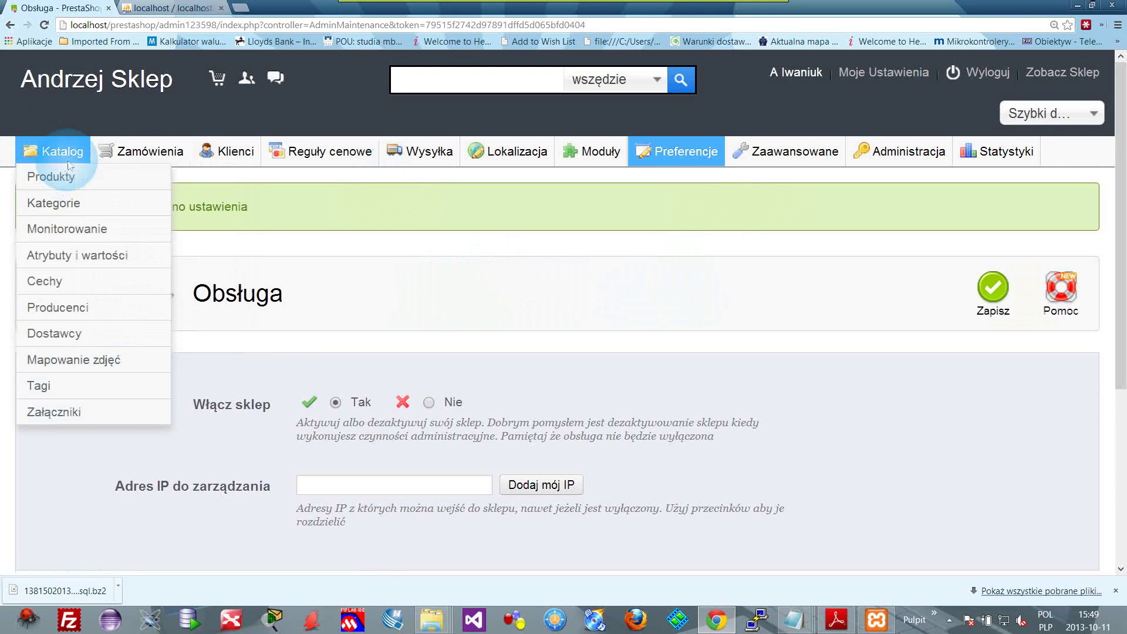
pyautogui.click(66, 175)
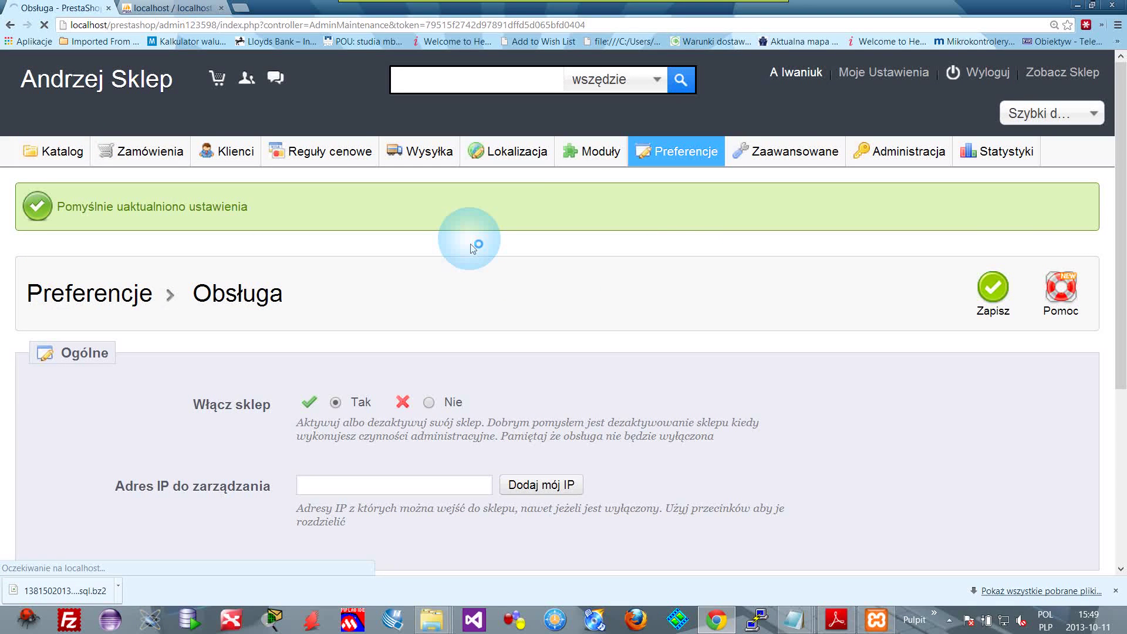
pyautogui.scroll(-3, 472, 243)
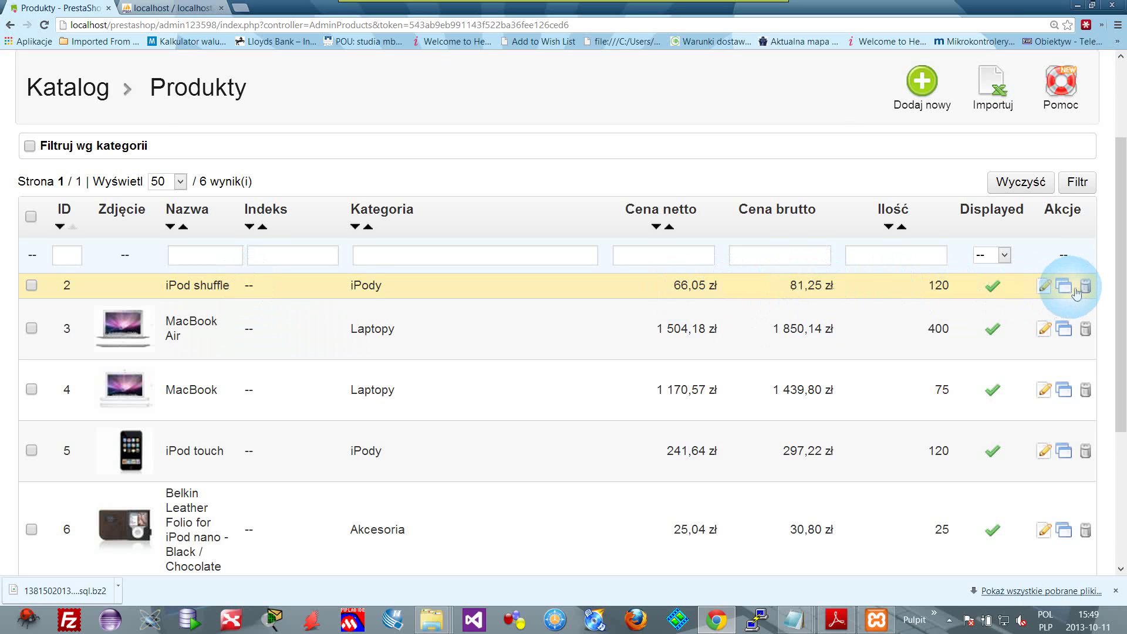
pyautogui.scroll(-2, 615, 316)
pyautogui.scroll(5, 615, 316)
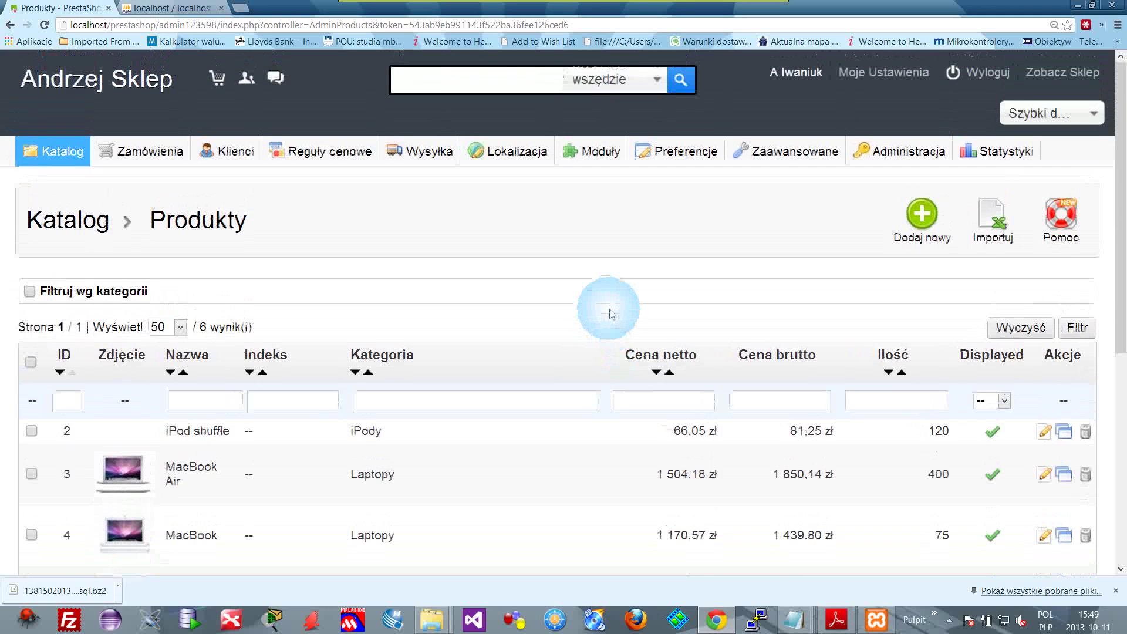
# Step: Open the Backup bazy danych page and review its disclaimer and database restore instructions
pyautogui.moveTo(775, 145)
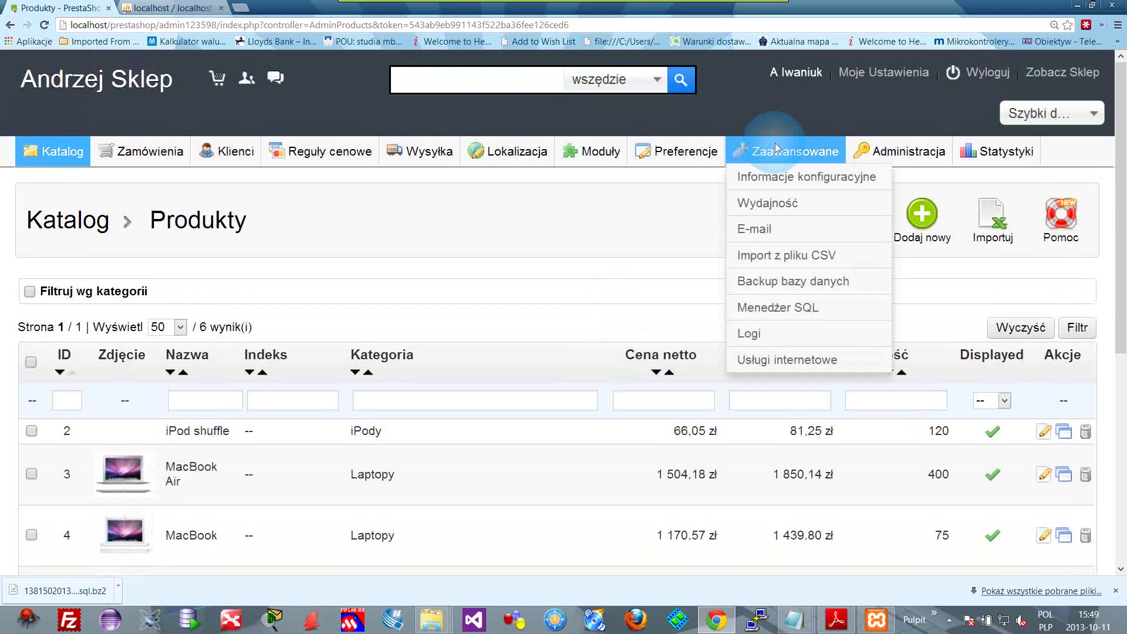
pyautogui.click(763, 279)
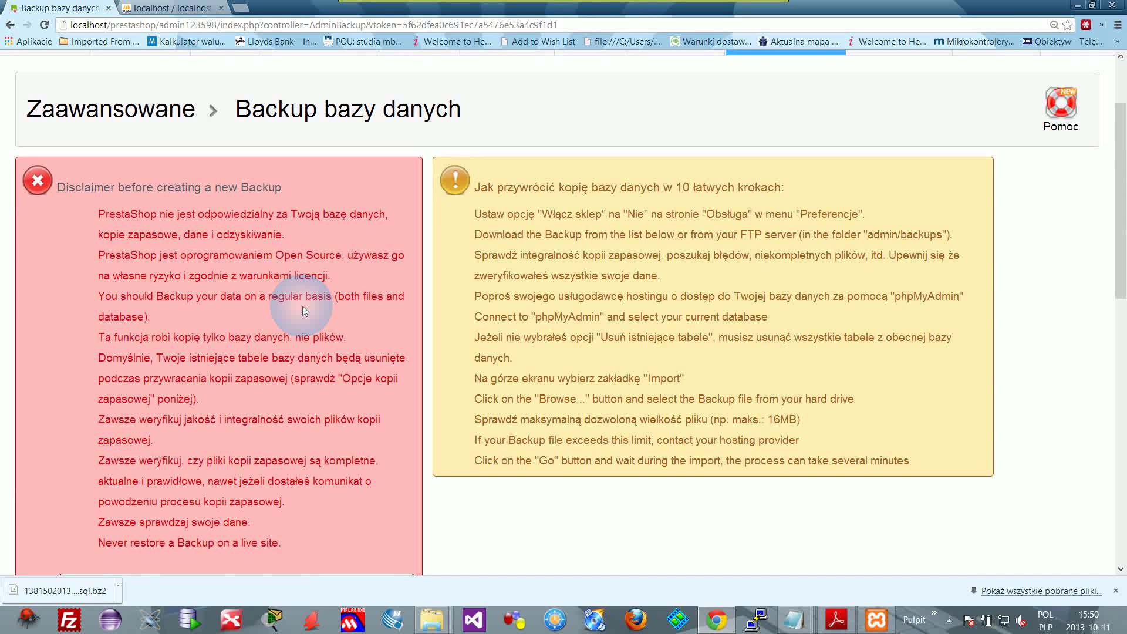
pyautogui.scroll(3, 302, 306)
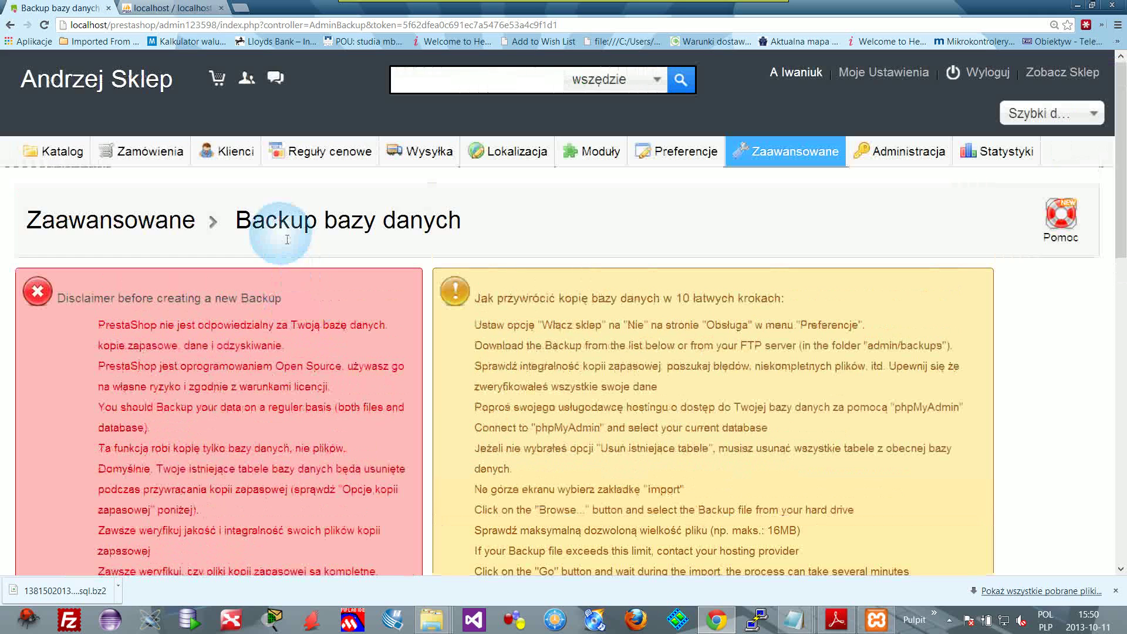